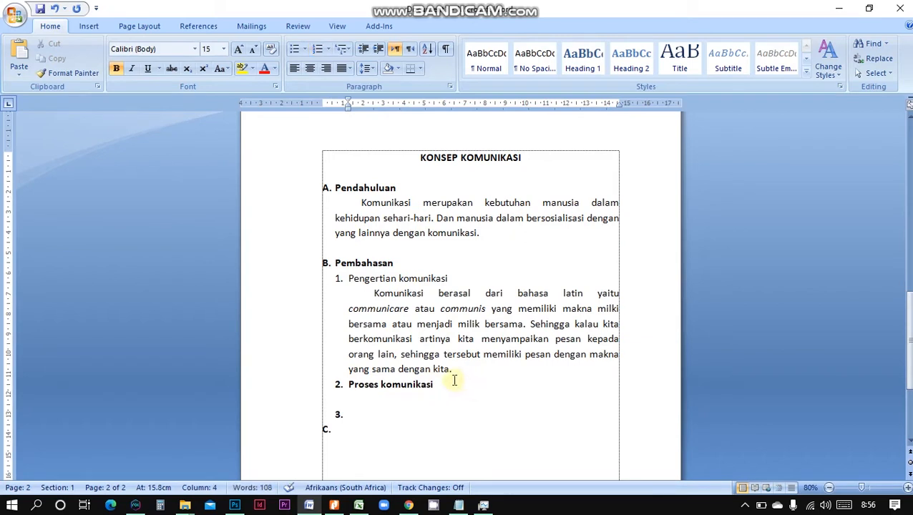
# - Remove the bold formatting from the "Proses komunikasi" subheading
pyautogui.moveTo(447, 381); pyautogui.dragTo(339, 386)
pyautogui.hotkey('ctrl', 'b')
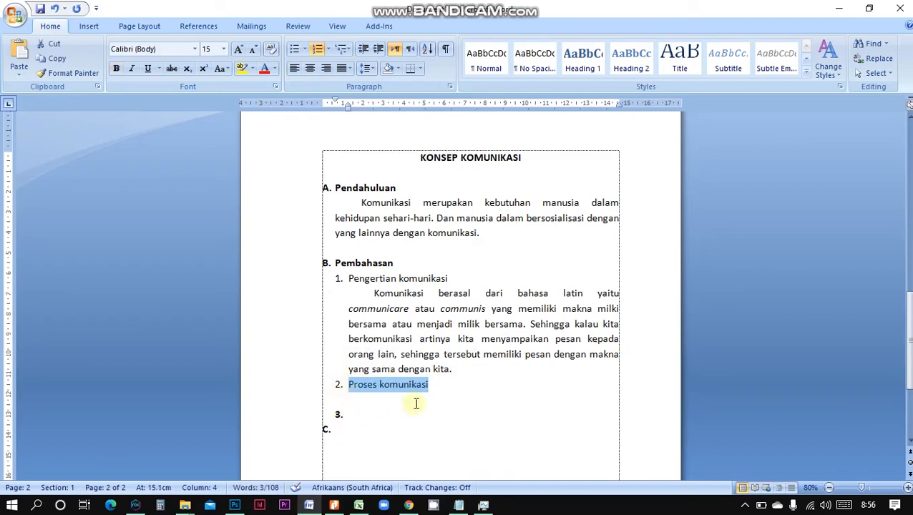
# - Below that subheading, write the first-line-indented, non-bold paragraph "Proses Komunikasi merupakan siklus yang terjadi dalam penyampaian pesan mulai dari komunikator sehingga sampai ke komunikan."
pyautogui.click(416, 403)
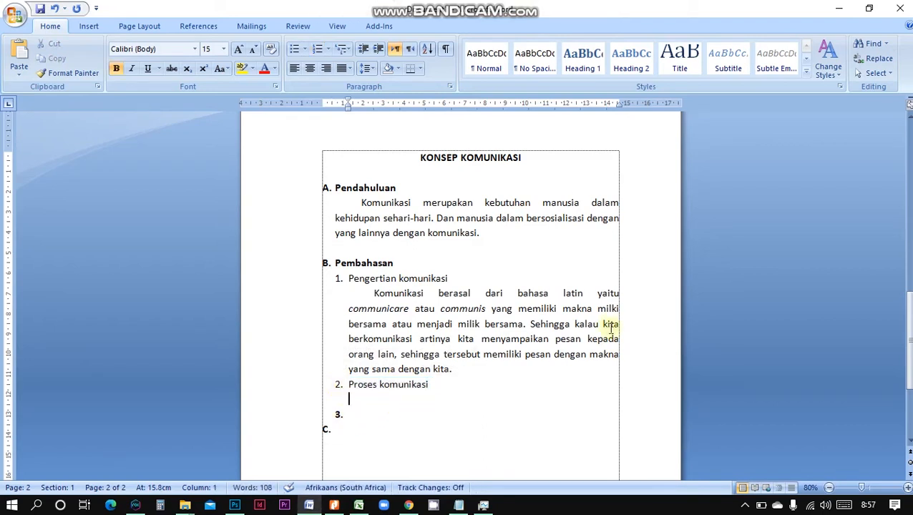
pyautogui.write('Pros')
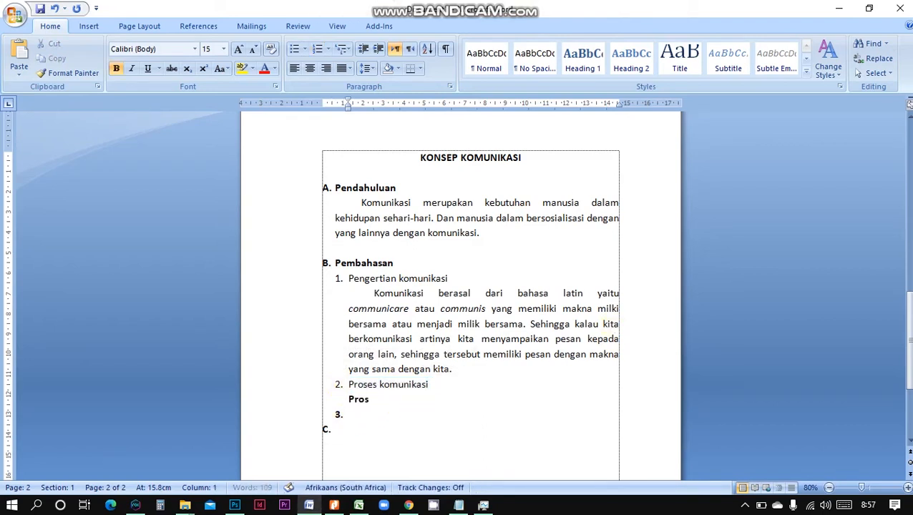
pyautogui.press('BackSpace')
pyautogui.press('BackSpace')
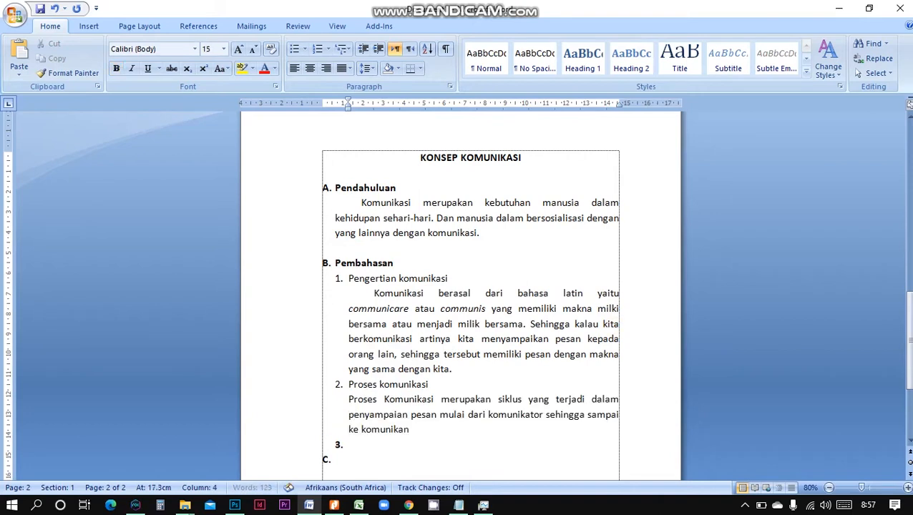
pyautogui.write('.')
pyautogui.scroll(-1, 565, 315)
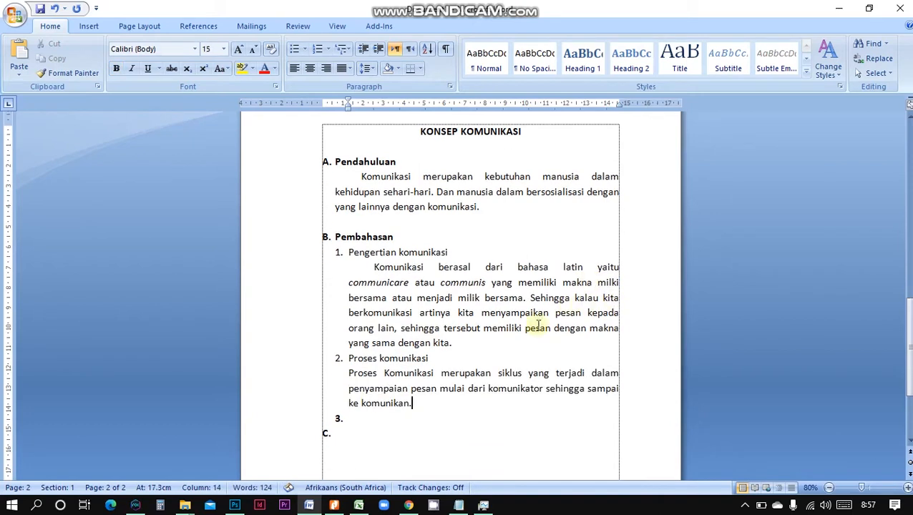
pyautogui.click(347, 372)
pyautogui.press('Tab')
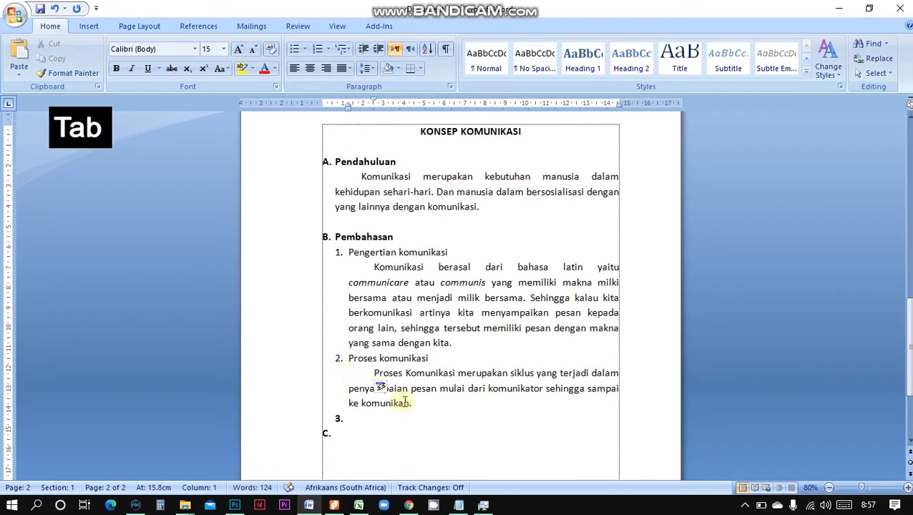
# - Add a second indented paragraph reading "Beberpa bentuk proses komunikasi yang dikemukakan para ahli," and start a new line below it
pyautogui.click(429, 405)
pyautogui.press('Return')
pyautogui.press('Tab')
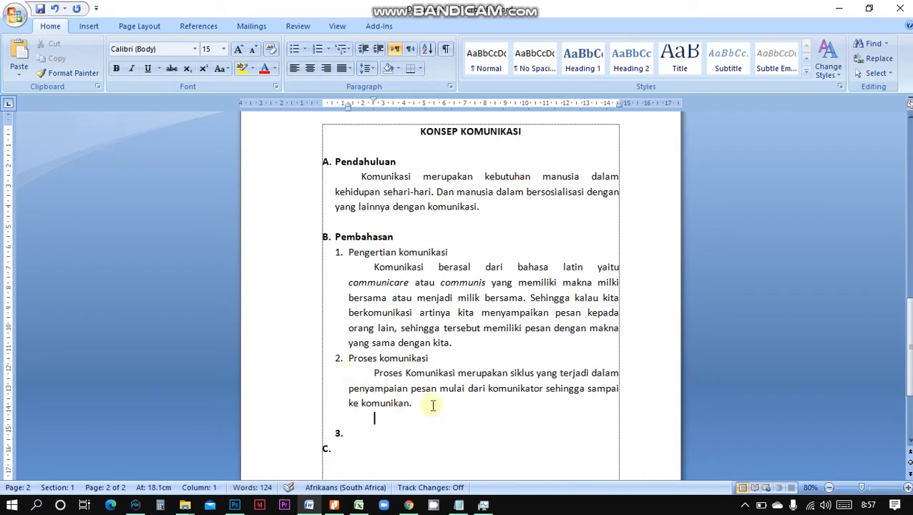
pyautogui.write('Beberpa bentuk proses komunikasi yang dikemukakan para ahli')
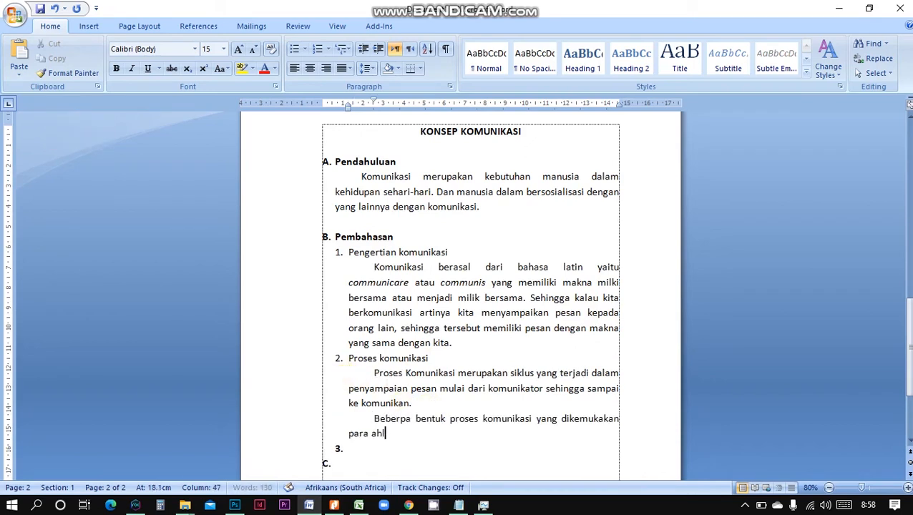
pyautogui.write(':')
pyautogui.press('BackSpace')
pyautogui.write(',')
pyautogui.press('Return')
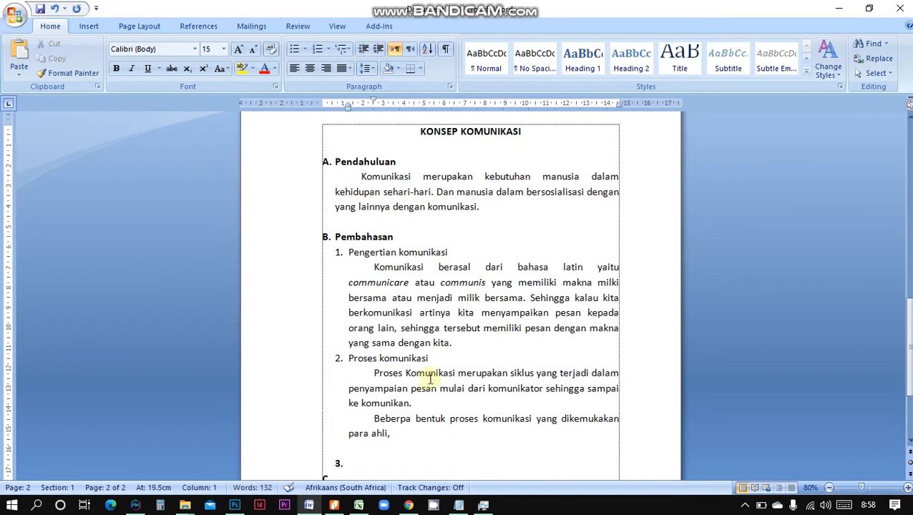
# - Start a lettered list with item "a." and align its letter with the text of the Proses komunikasi subheading
pyautogui.scroll(-2, 429, 378)
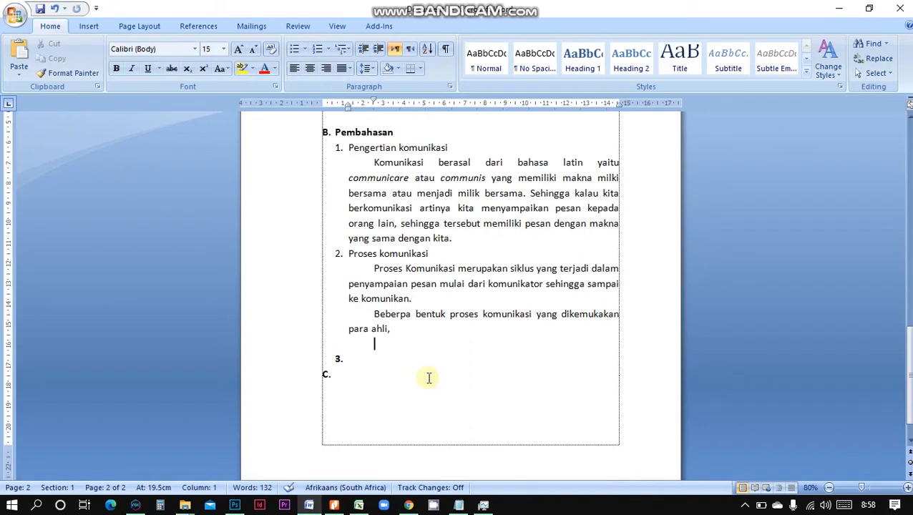
pyautogui.write('a.')
pyautogui.hotkey('ctrl', 'shift', 'm')
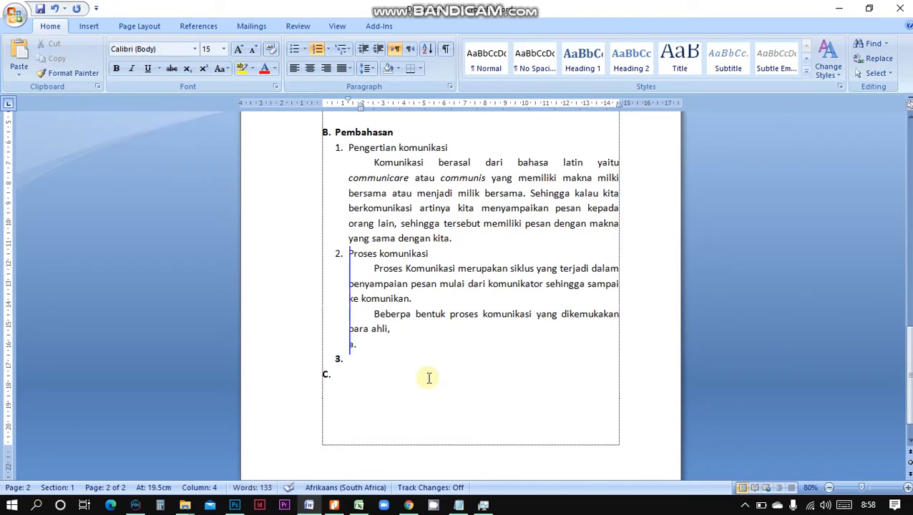
# - Try deeper and shallower indent levels for list item a, returning it to alignment with the subheading text
pyautogui.hotkey('ctrl', 'shift', 'm')
pyautogui.hotkey('ctrl', 'm')
pyautogui.hotkey('ctrl', 'm')
pyautogui.hotkey('ctrl', 'm')
pyautogui.press('Tab')
pyautogui.press('Tab')
pyautogui.press('Tab')
pyautogui.hotkey('shift', 'Tab')
pyautogui.hotkey('shift', 'Tab')
pyautogui.hotkey('shift', 'Tab')
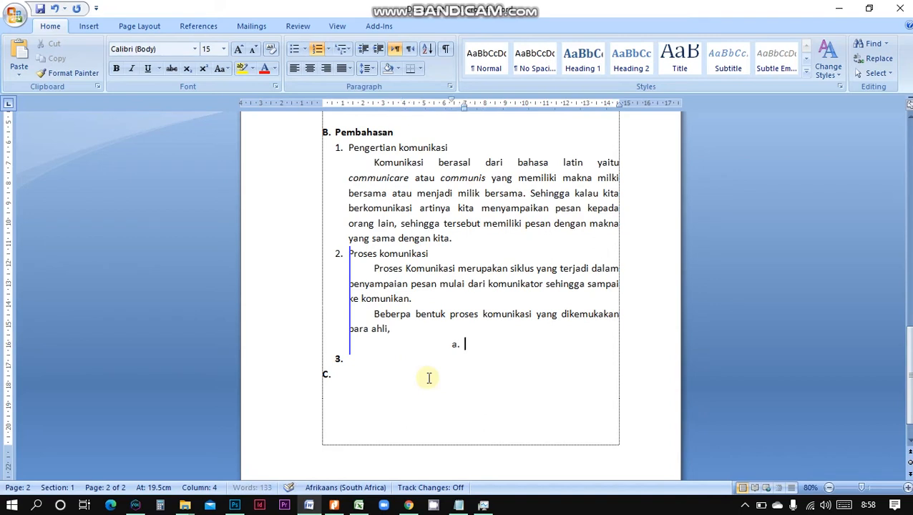
pyautogui.hotkey('shift', 'Tab')
pyautogui.hotkey('shift', 'Tab')
pyautogui.hotkey('shift', 'Tab')
pyautogui.press('Tab')
pyautogui.press('Tab')
pyautogui.press('Tab')
pyautogui.press('Tab')
pyautogui.press('Tab')
pyautogui.hotkey('shift', 'Tab')
pyautogui.hotkey('shift', 'Tab')
pyautogui.hotkey('shift', 'Tab')
pyautogui.hotkey('shift', 'Tab')
pyautogui.hotkey('shift', 'Tab')
pyautogui.press('Tab')
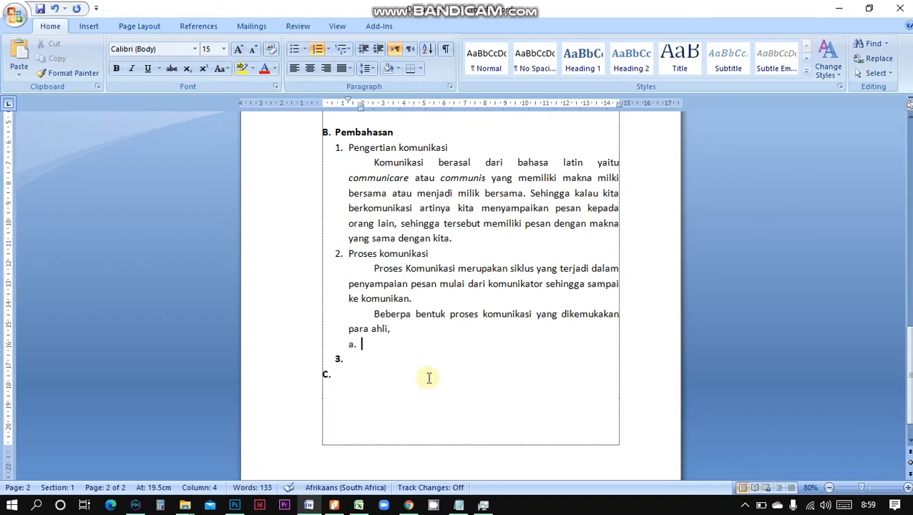
# - Enter "Aristoteles" as list item a and start item b
pyautogui.write('Ar')
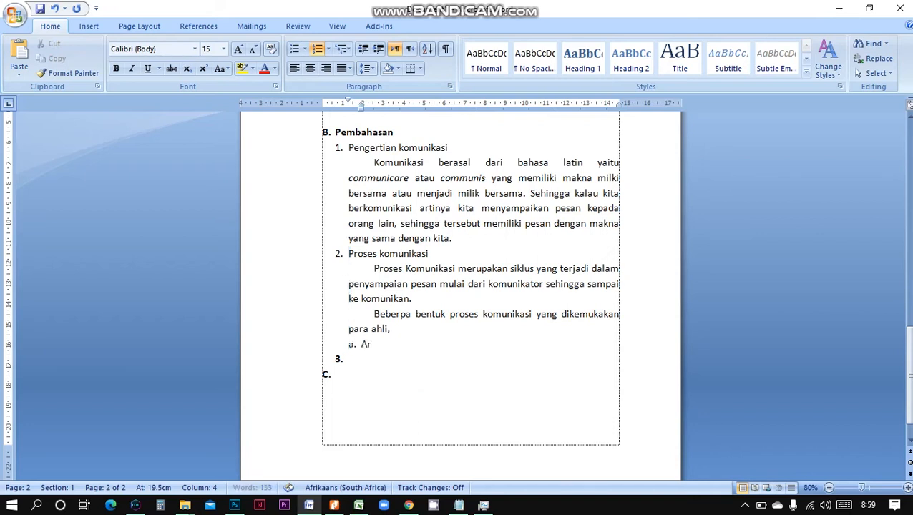
pyautogui.write('istoteles')
pyautogui.press('Return')
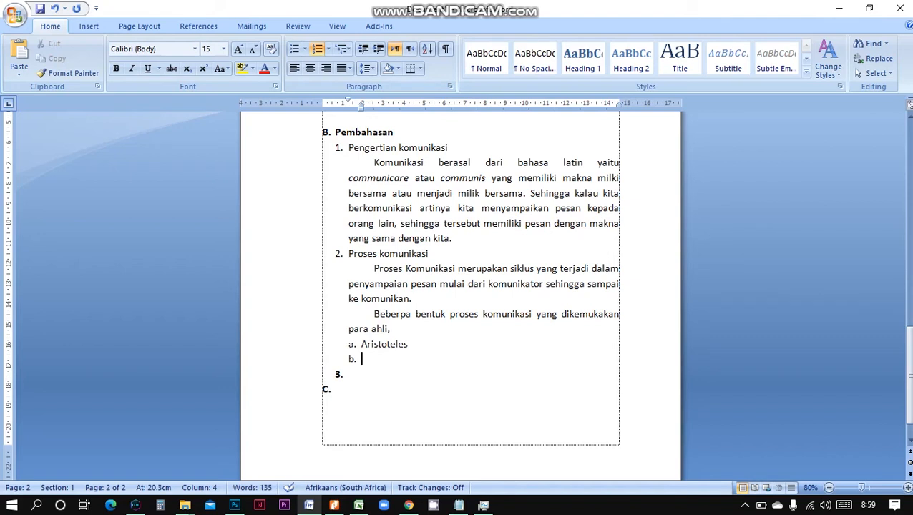
# - Beneath Aristoteles, write the unlettered paragraph "Aritoteles menjelaskan dalam bukunya rethorica bahwa dalam komunikasi ada proses yang terdiri dari tiga unsur:" with rethorica in italics
pyautogui.click(413, 343)
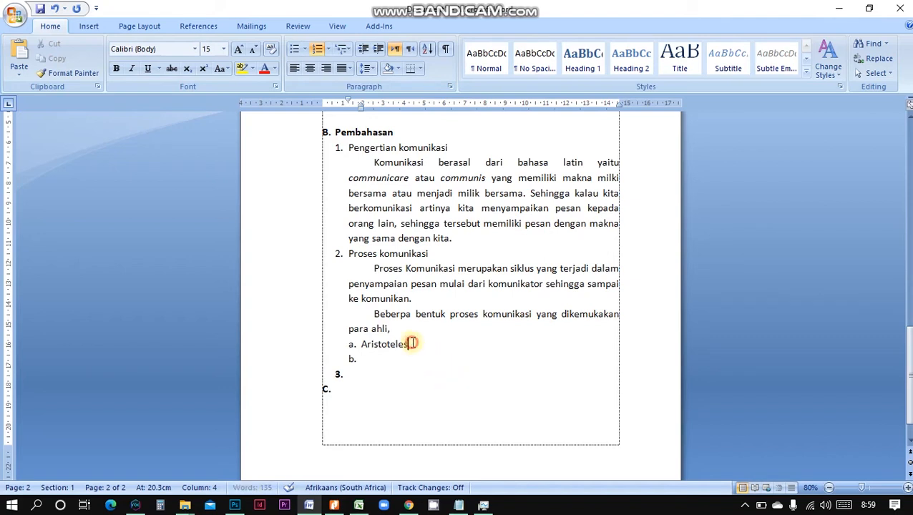
pyautogui.press('Return')
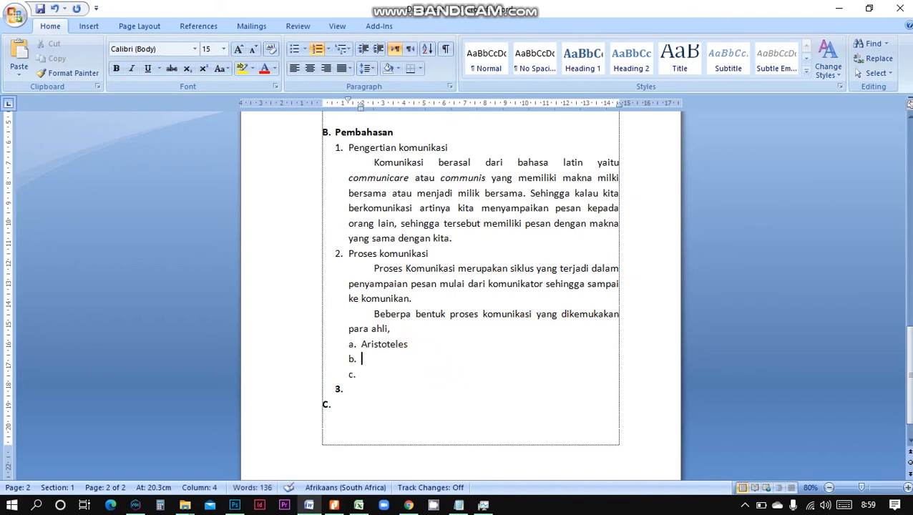
pyautogui.press('BackSpace')
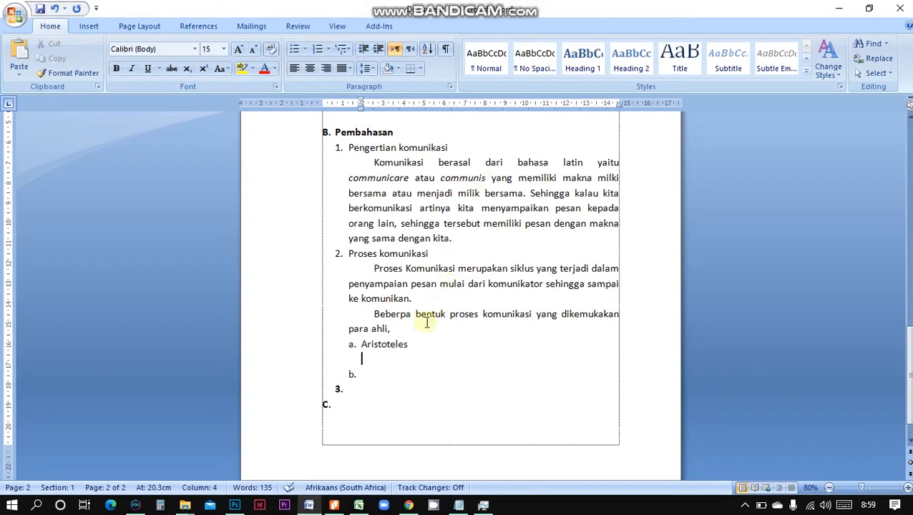
pyautogui.click(407, 359)
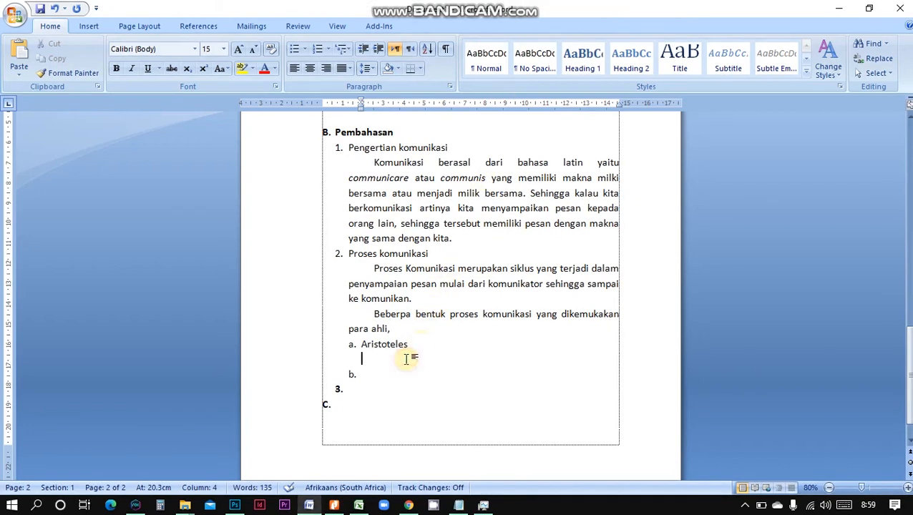
pyautogui.write('Arit')
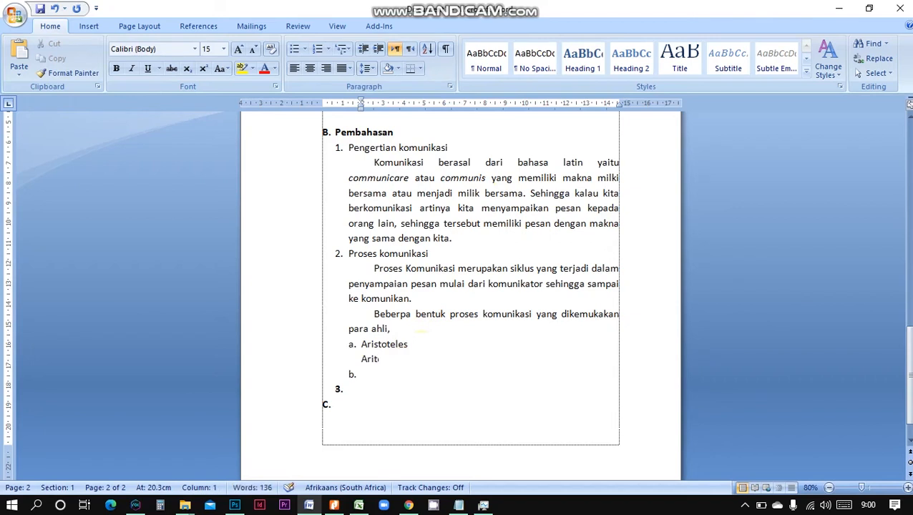
pyautogui.write('g')
pyautogui.write('a unsur')
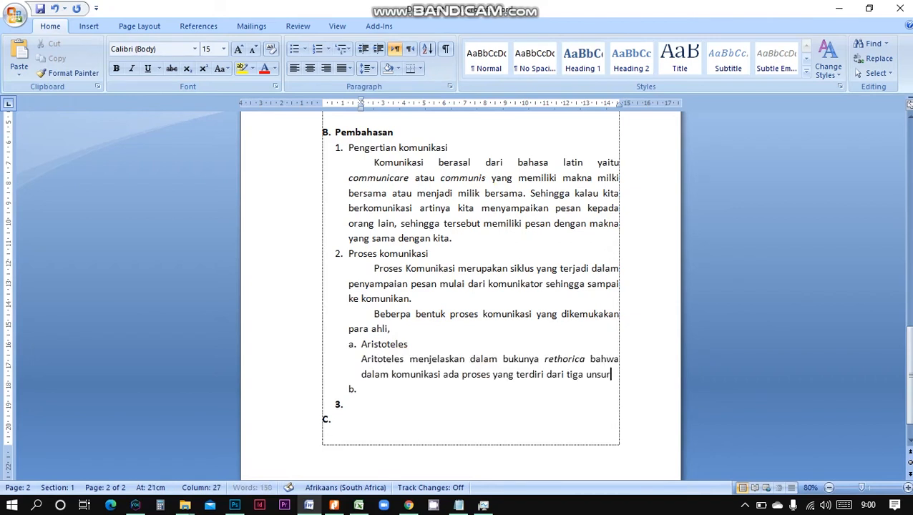
pyautogui.write(':')
pyautogui.press('Return')
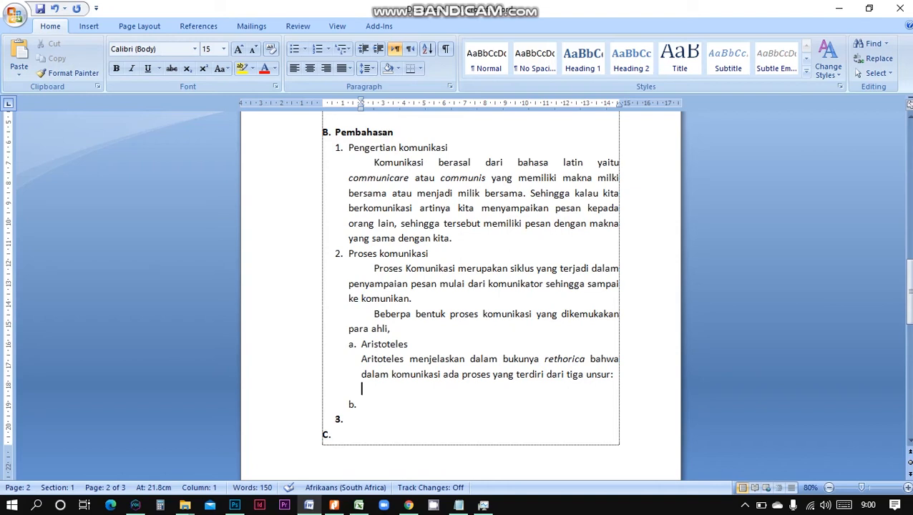
# - Start a numbered sublist in the 1) format with "Pembicara atau orang yang menyampaikan pesan" as its first item
pyautogui.write('1)')
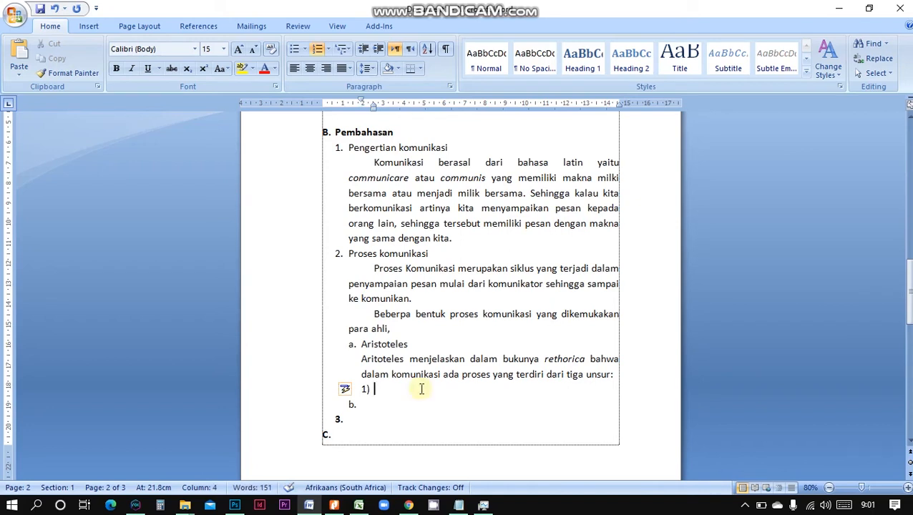
pyautogui.write('P')
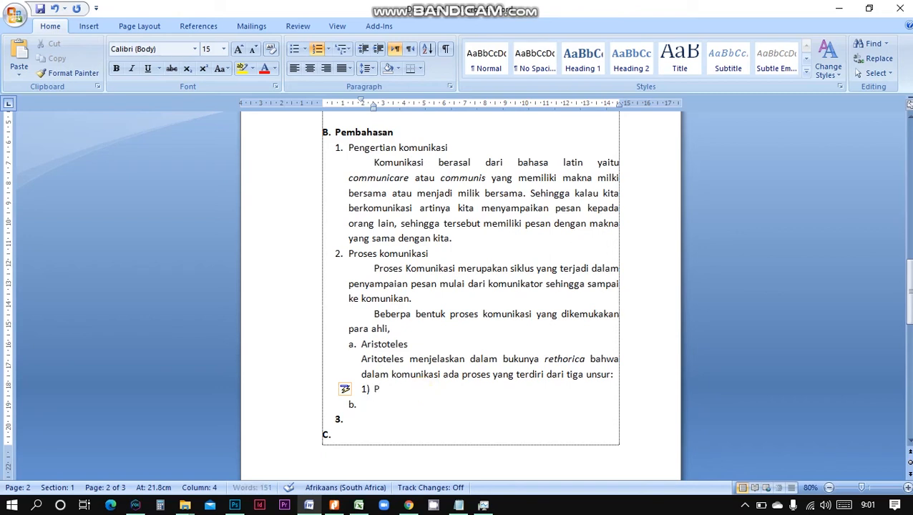
pyautogui.write('embicara atau ora')
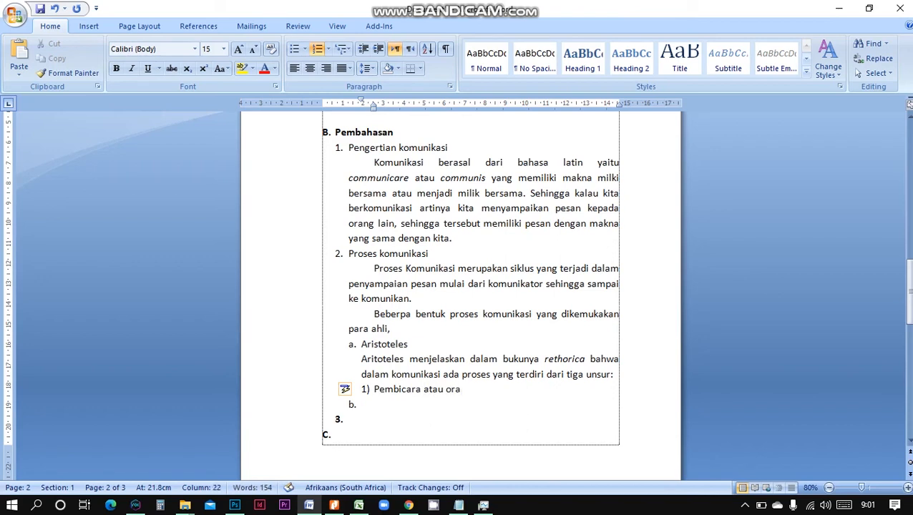
pyautogui.write('ng yang menyampaik')
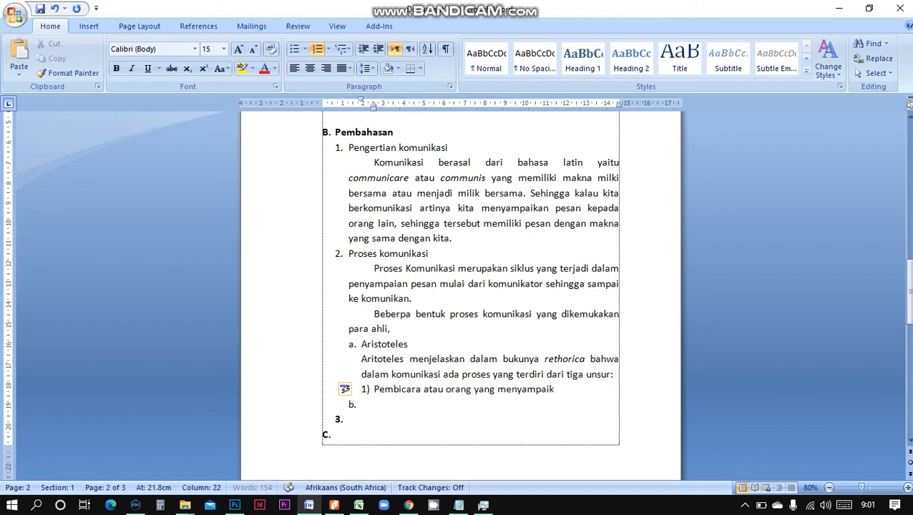
pyautogui.write('an pesan')
pyautogui.press('Return')
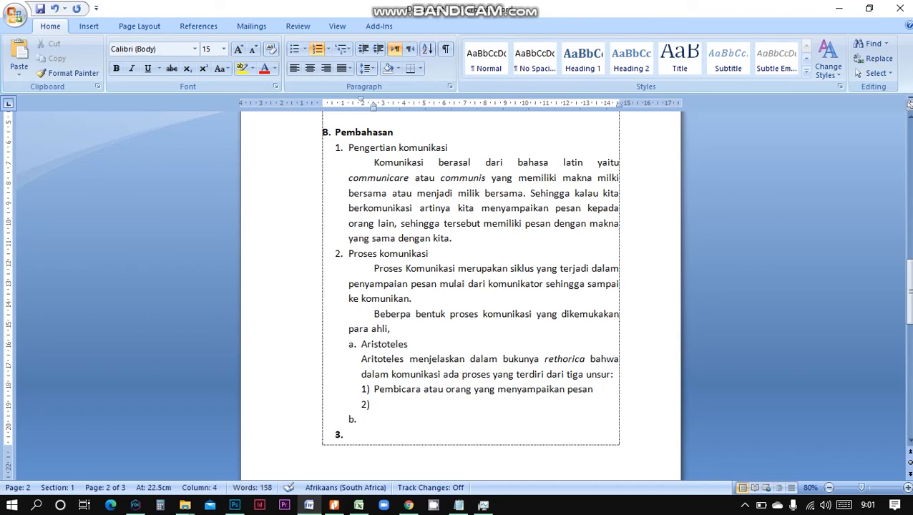
# - Add sublist items "Pesan yang disampaikan" and "Orang yang menerima pesan", followed by an unnumbered line aligned with their text
pyautogui.write('pesan yang disampaik')
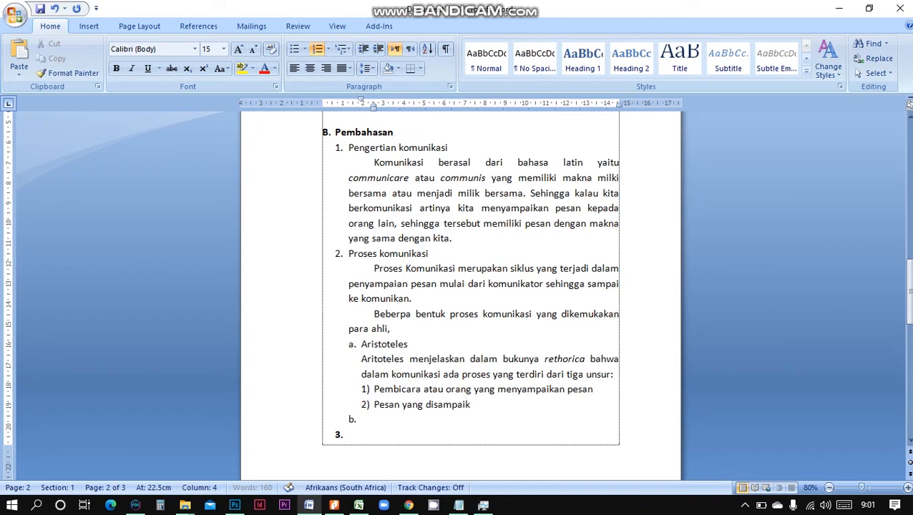
pyautogui.write('an')
pyautogui.press('Return')
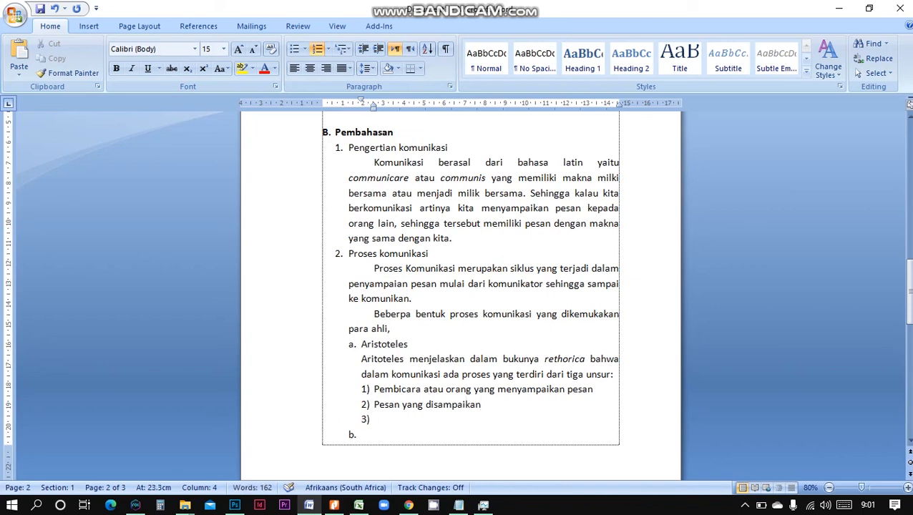
pyautogui.write('orang yang menerima pesa')
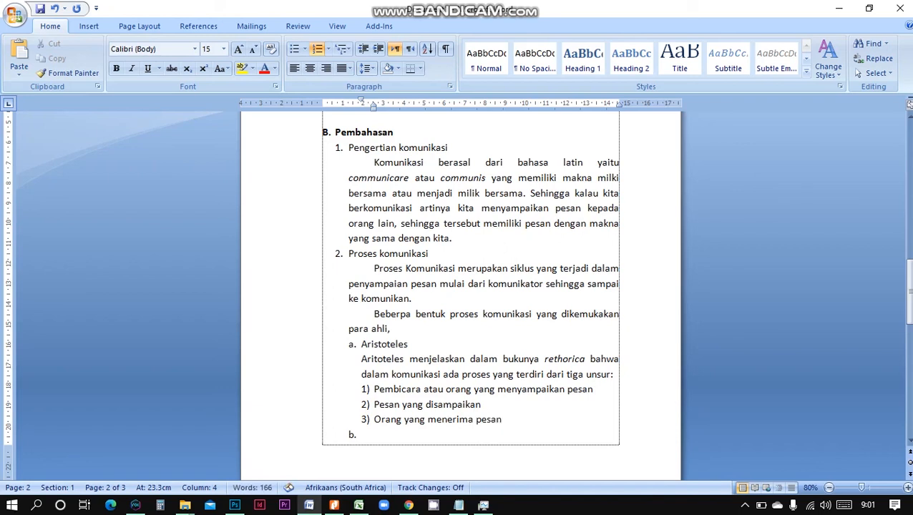
pyautogui.write('n')
pyautogui.press('Return')
pyautogui.press('BackSpace')
pyautogui.press('BackSpace')
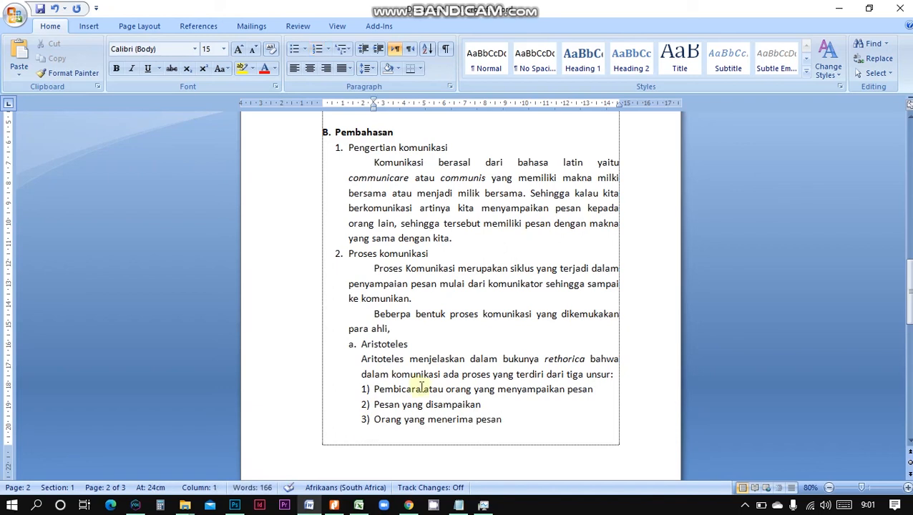